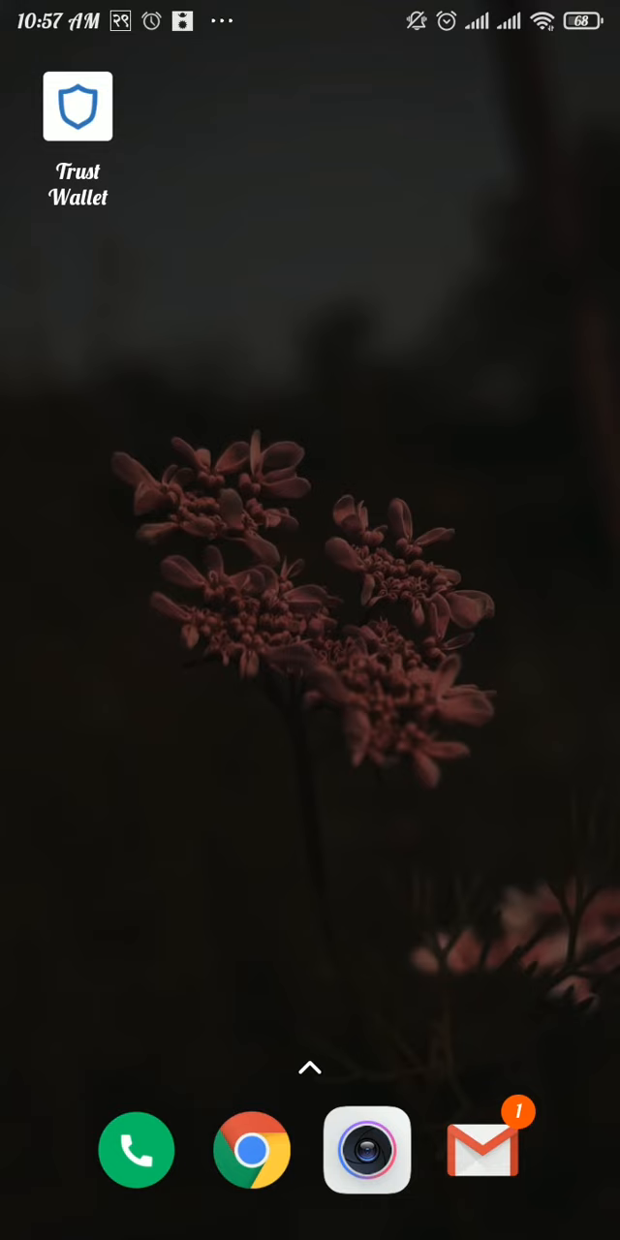
Step: Launch Trust Wallet from the home screen to reach its main wallet screen
left_click(77, 106)
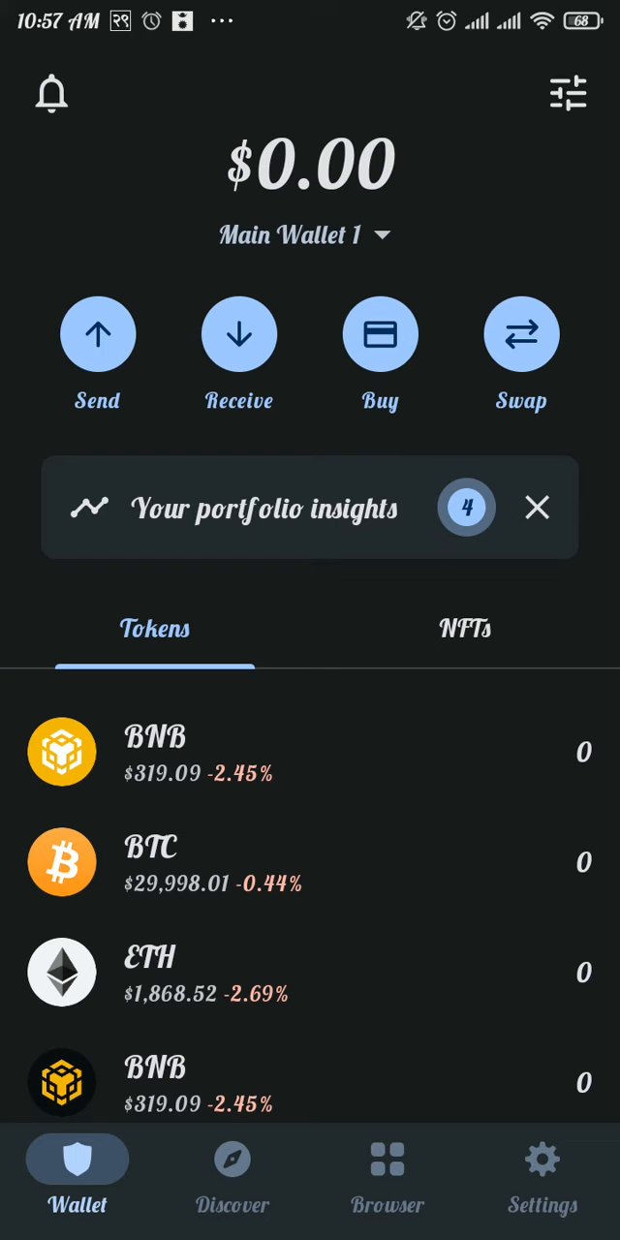
Step: Search the manage-tokens list for 'Usdt'
left_click(568, 93)
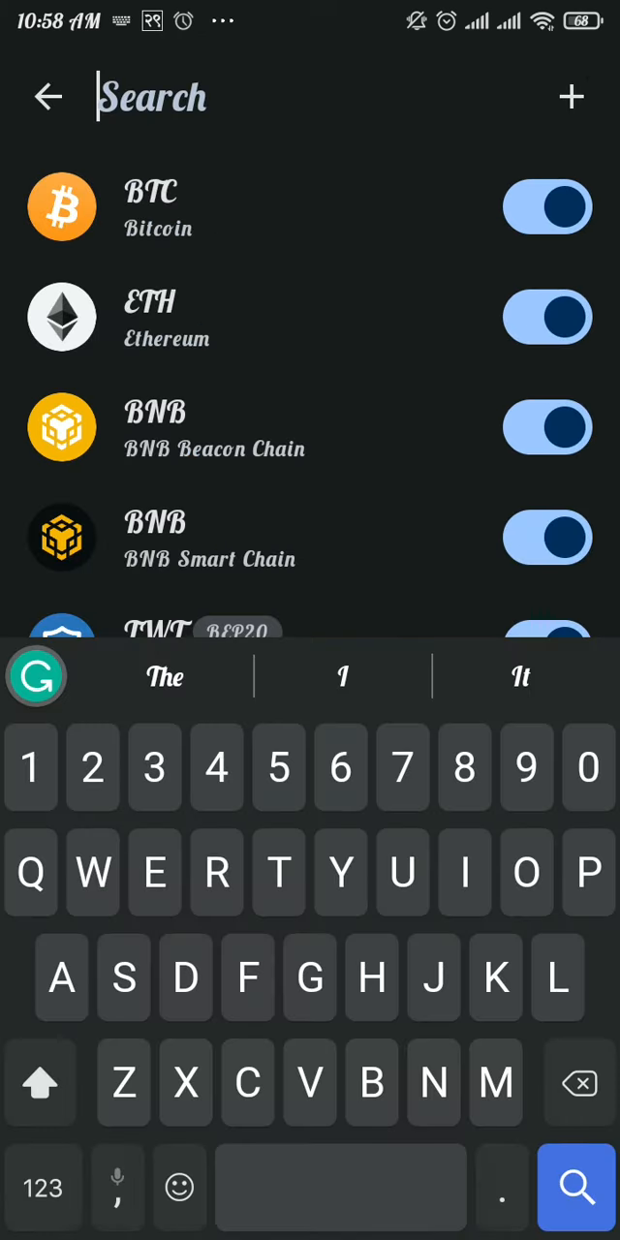
type("Usdt")
key("Return")
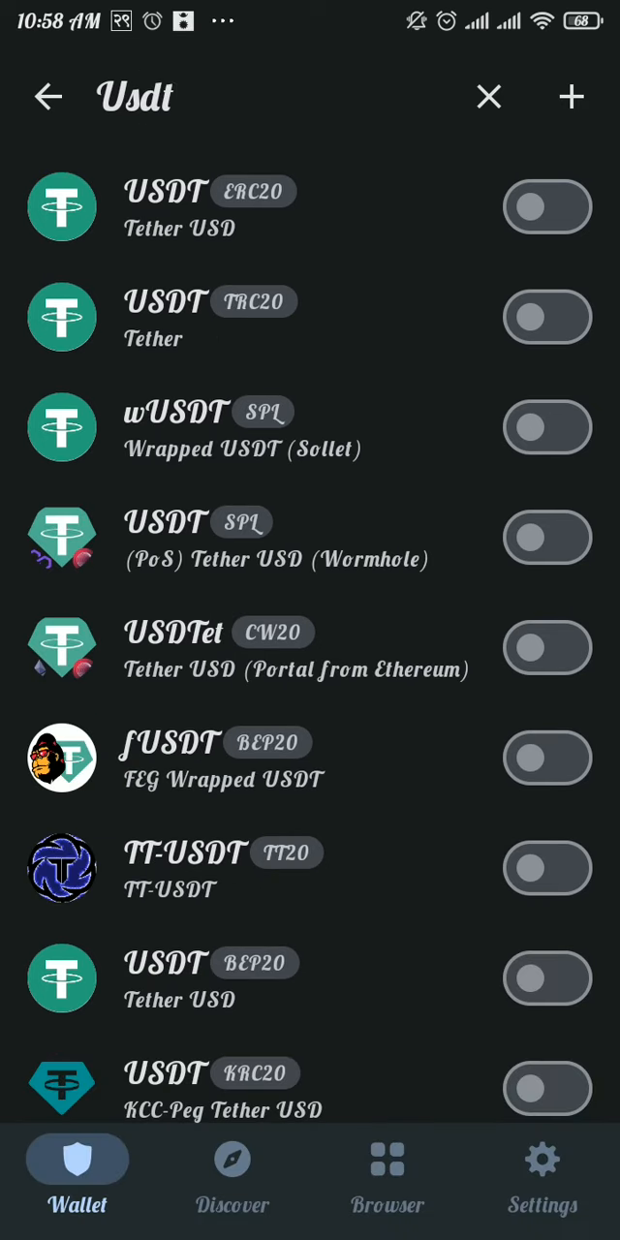
left_click(394, 916)
mouse_move(399, 920)
left_mouse_down()
mouse_move(399, 484)
mouse_move(399, 920)
left_mouse_up()
Step: Enable USDT ERC20, USDT TRC20, wUSDT SPL and Wormhole USDT SPL, then clear the search
left_click(547, 206)
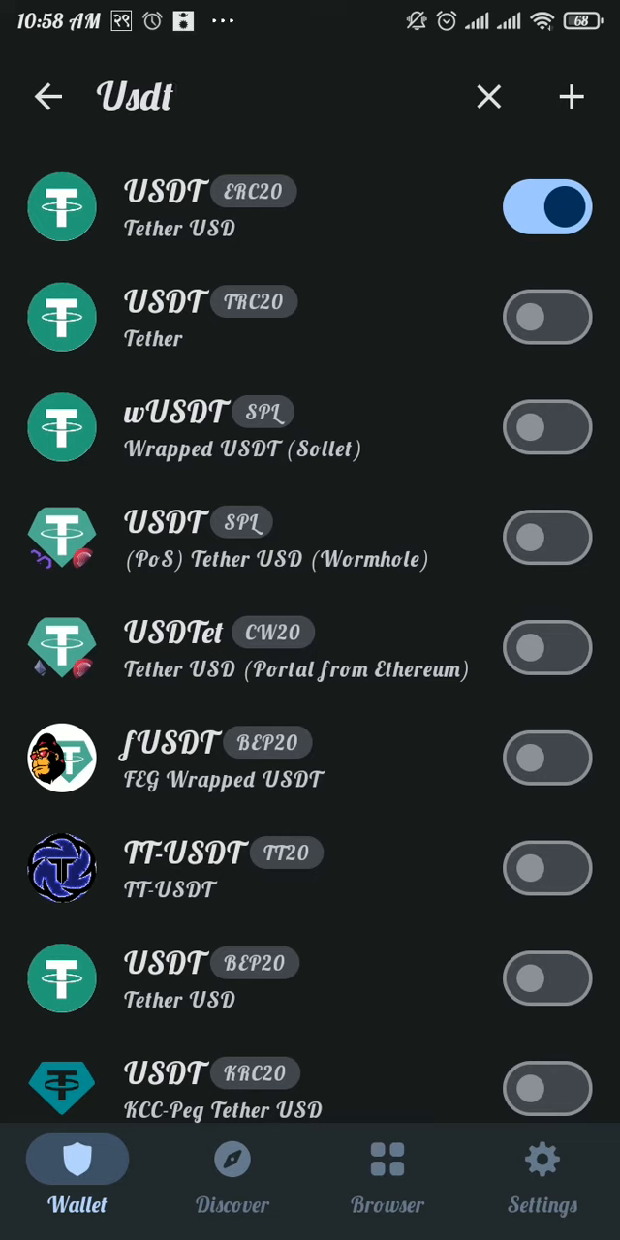
left_click(548, 316)
left_click(548, 427)
left_click(547, 538)
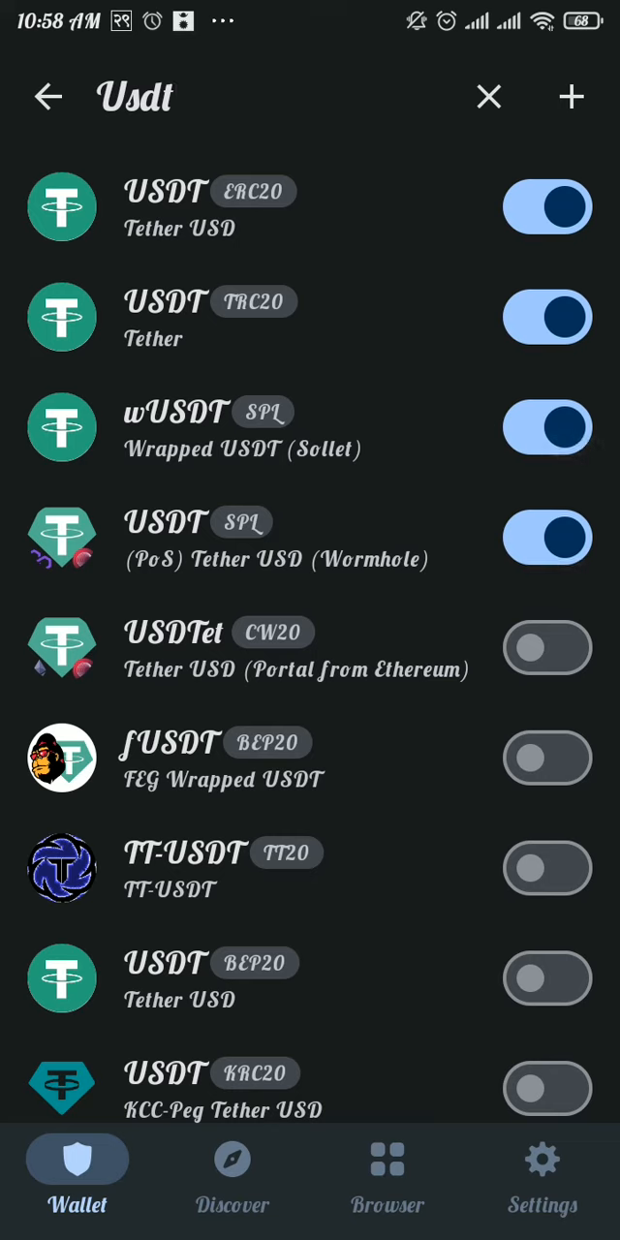
left_click(489, 96)
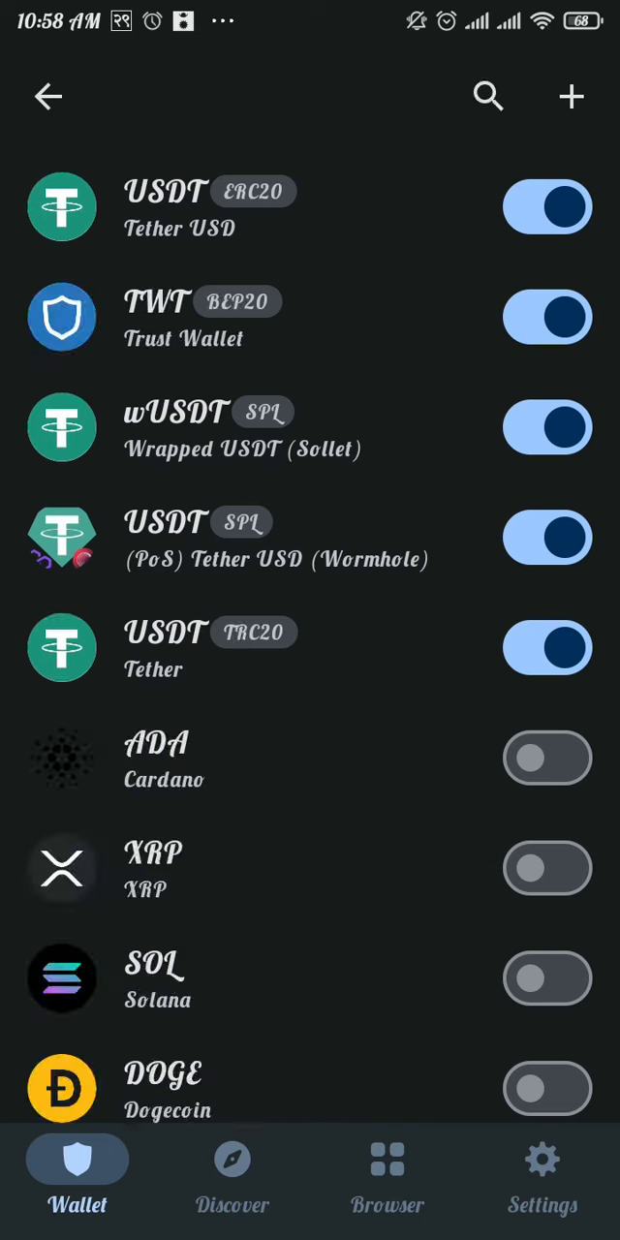
Step: Leave token management so the main wallet list shows the added USDT tokens
key("Escape")
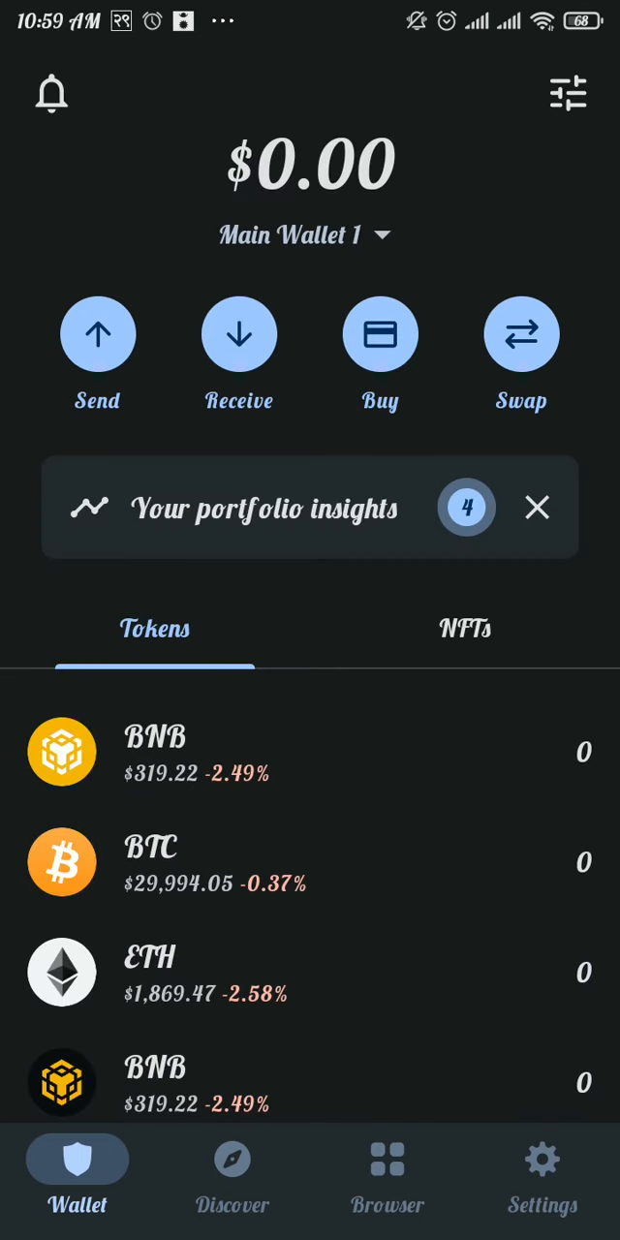
left_click_drag(443, 918, 460, 484)
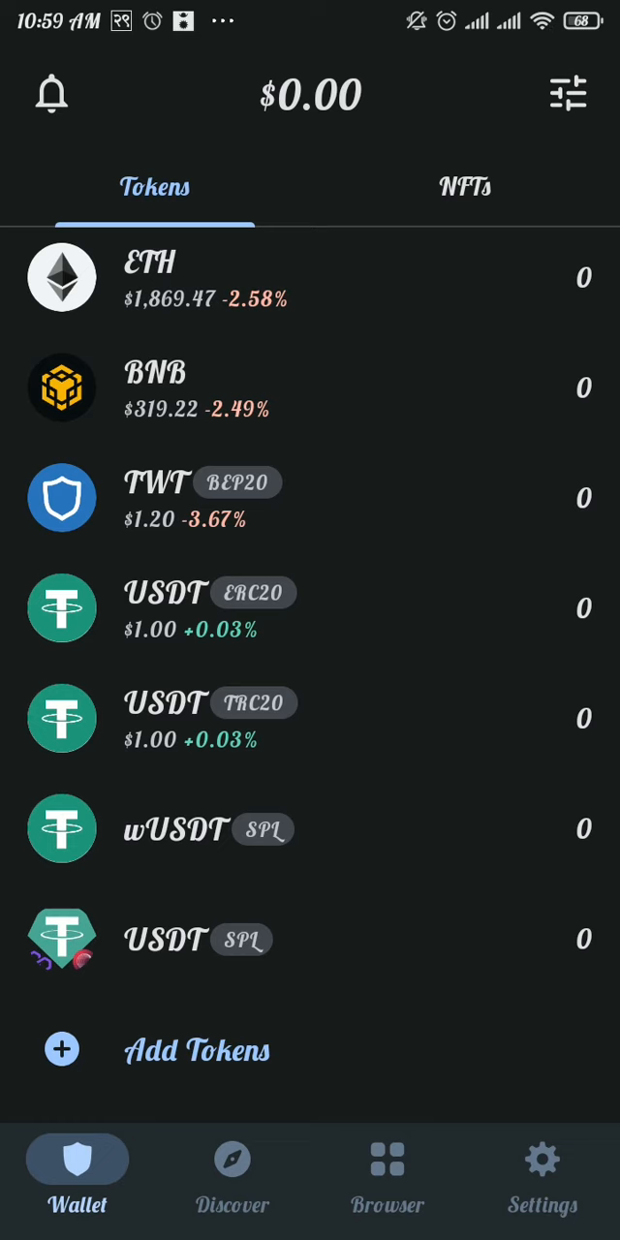
Step: Exit to the Android home screen and swipe to the page with Compass and Clubhouse
key("super")
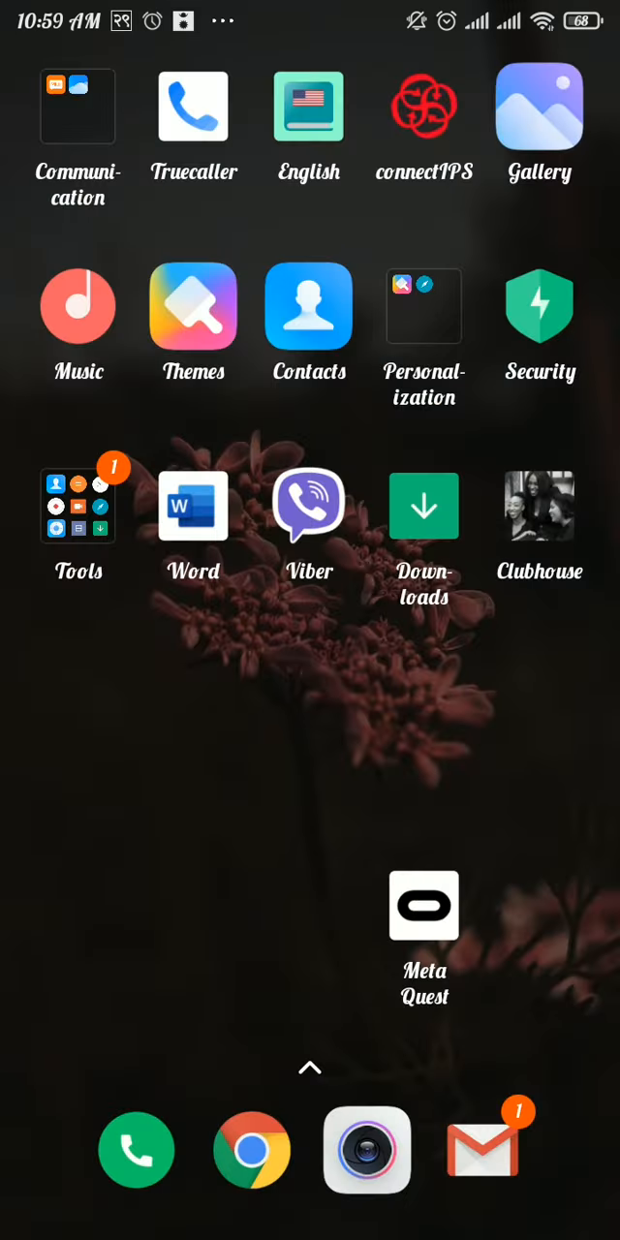
left_click_drag(504, 775, 116, 774)
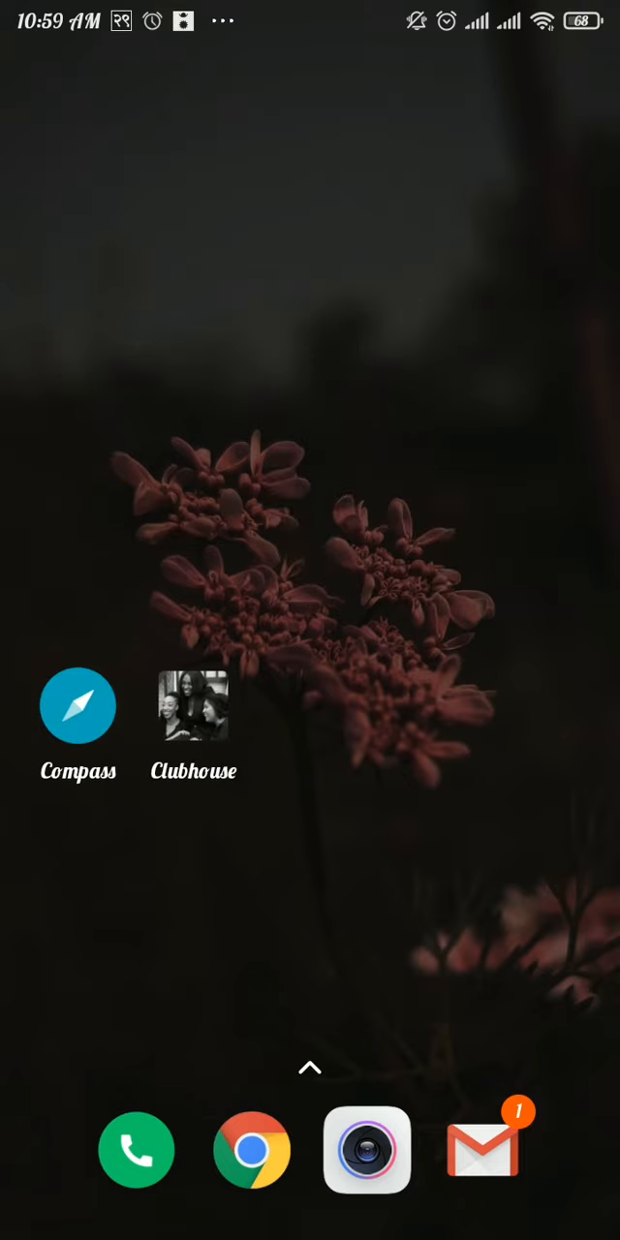